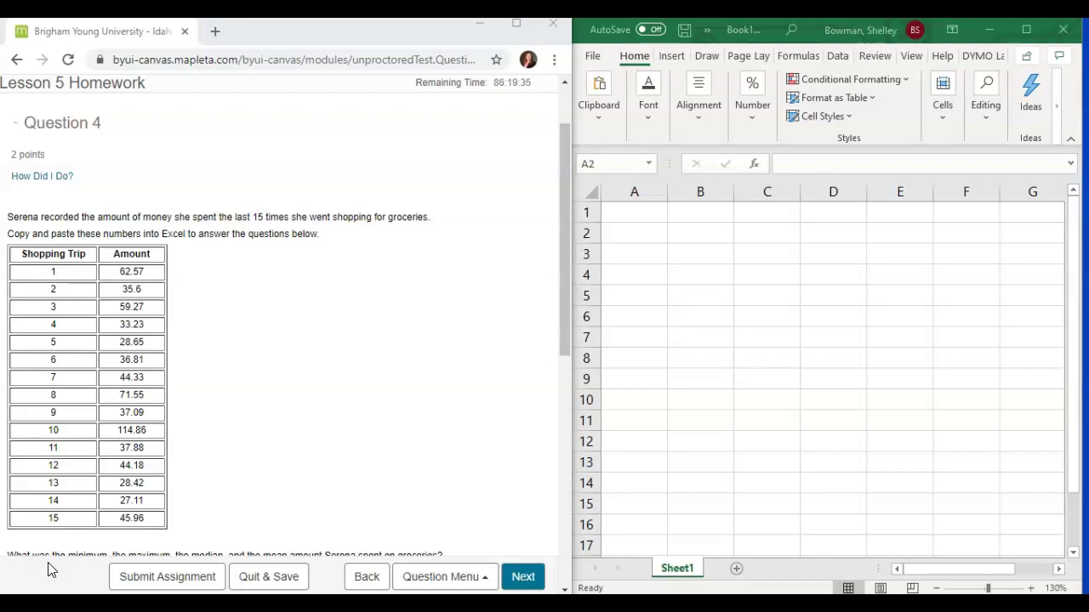
# Copy the 15 shopping trip numbers and amounts from Question 4 and paste them into the Excel sheet starting at cell A2
pyautogui.click(53, 271)
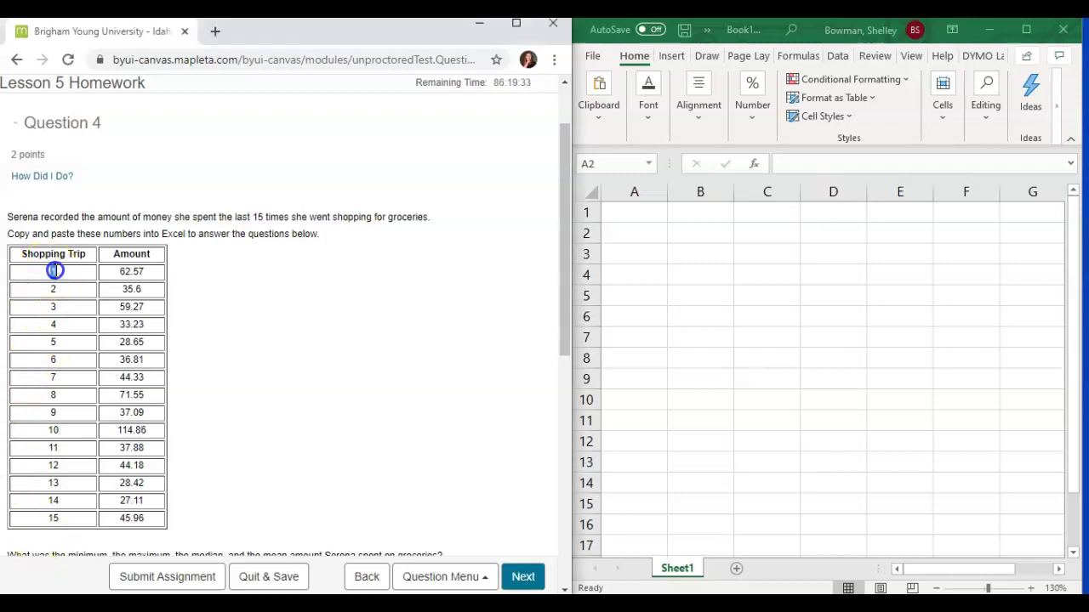
pyautogui.moveTo(53, 271); pyautogui.dragTo(153, 522)
pyautogui.hotkey('ctrl', 'c')
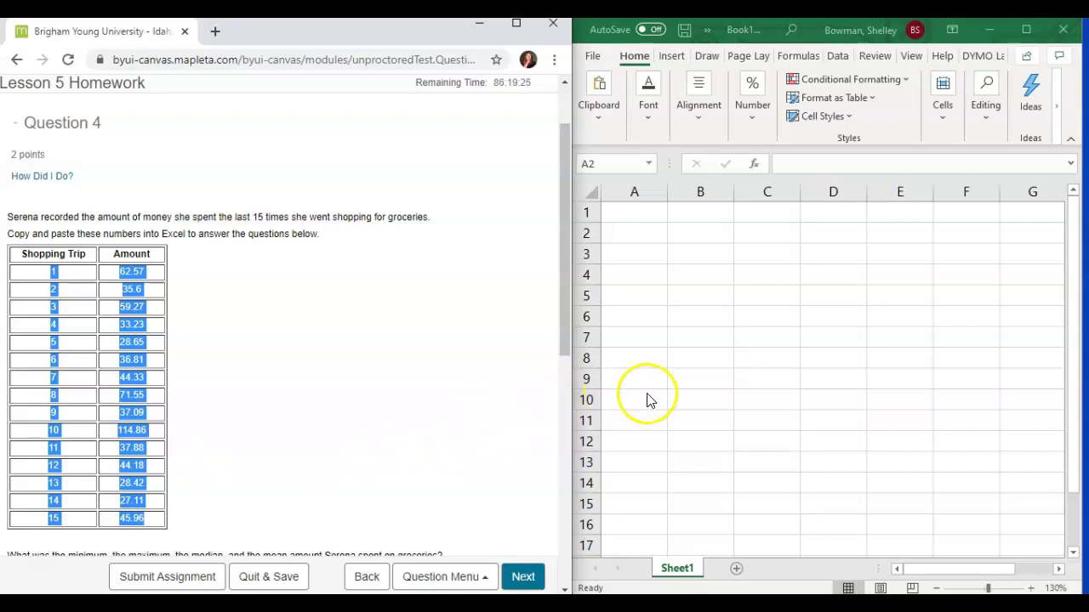
pyautogui.click(661, 233)
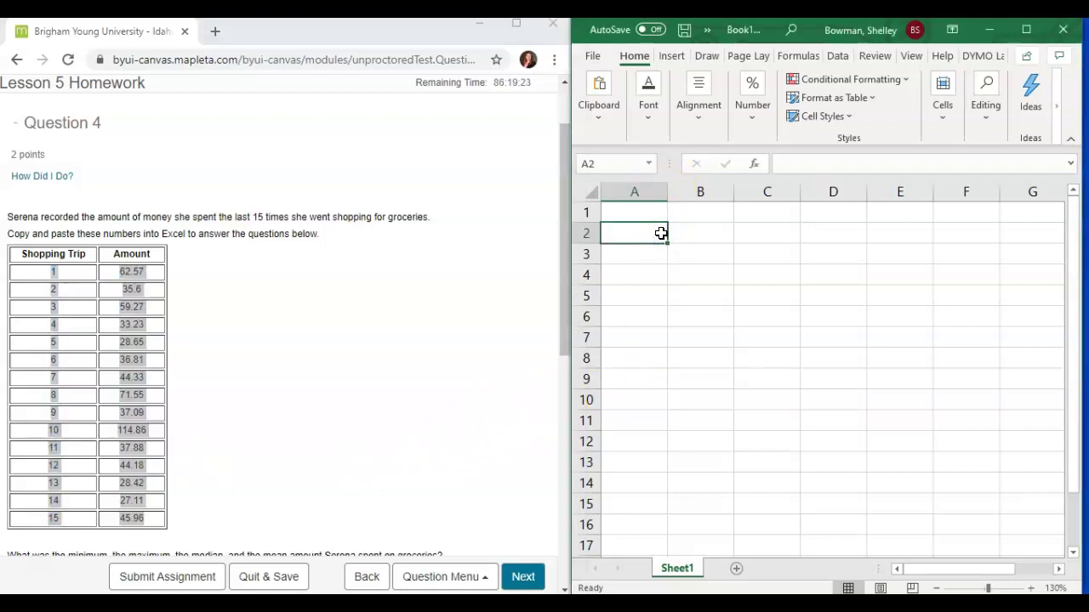
pyautogui.hotkey('ctrl', 'v')
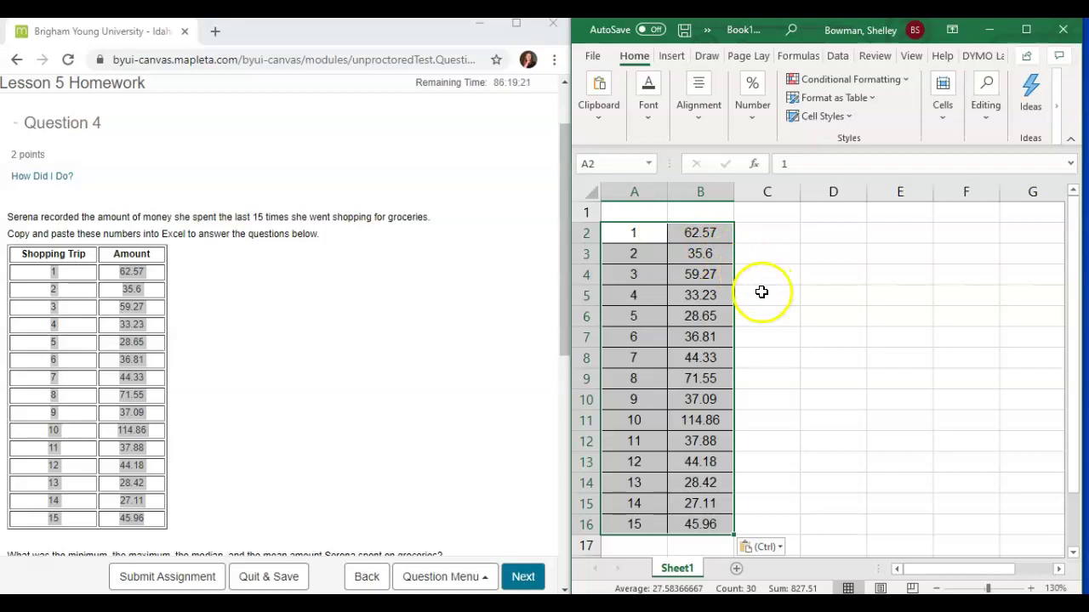
pyautogui.click(761, 292)
# Enter the labels Min, Median, Mean and Max in cells C6 to C9, following the statistics requested in the question
pyautogui.scroll(-4, 284, 333)
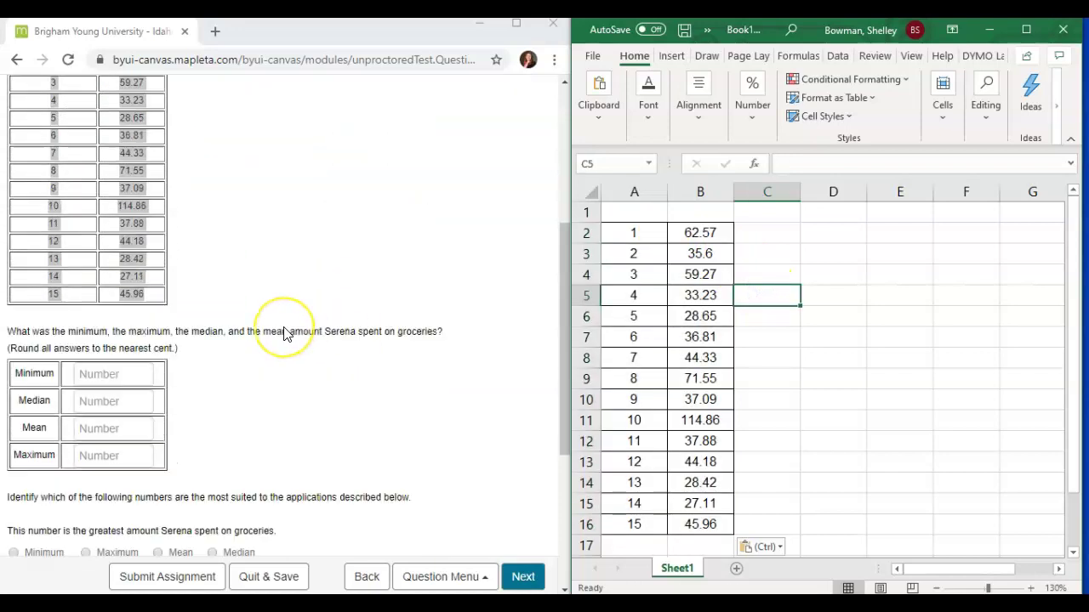
pyautogui.click(284, 332)
pyautogui.scroll(-2, 286, 327)
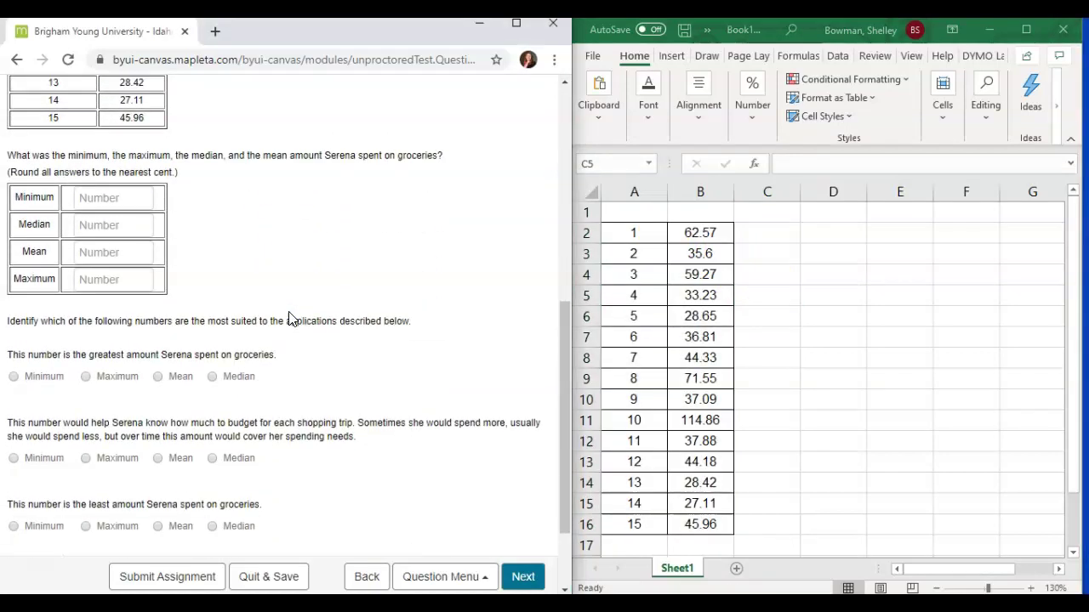
pyautogui.scroll(-2, 289, 318)
pyautogui.scroll(2, 289, 318)
pyautogui.click(792, 310)
pyautogui.click(792, 312)
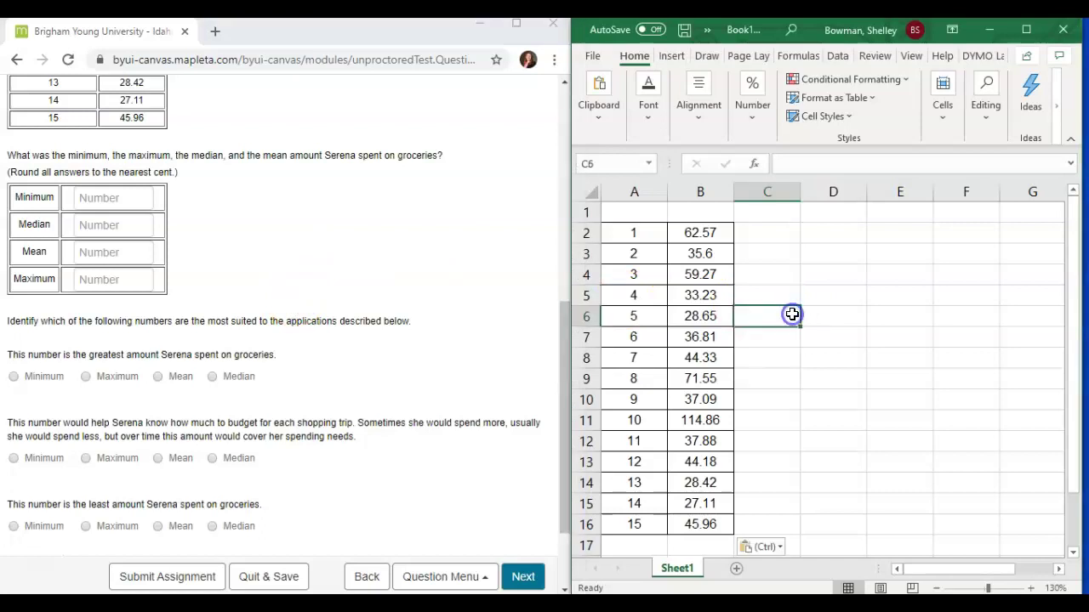
pyautogui.write('Min')
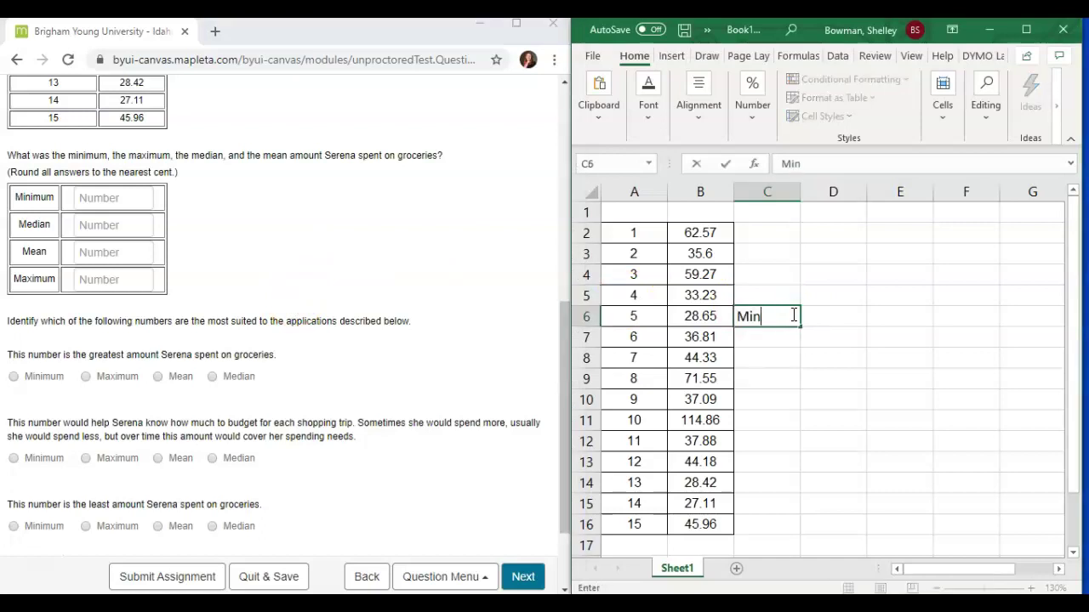
pyautogui.press('Return')
pyautogui.write('Median')
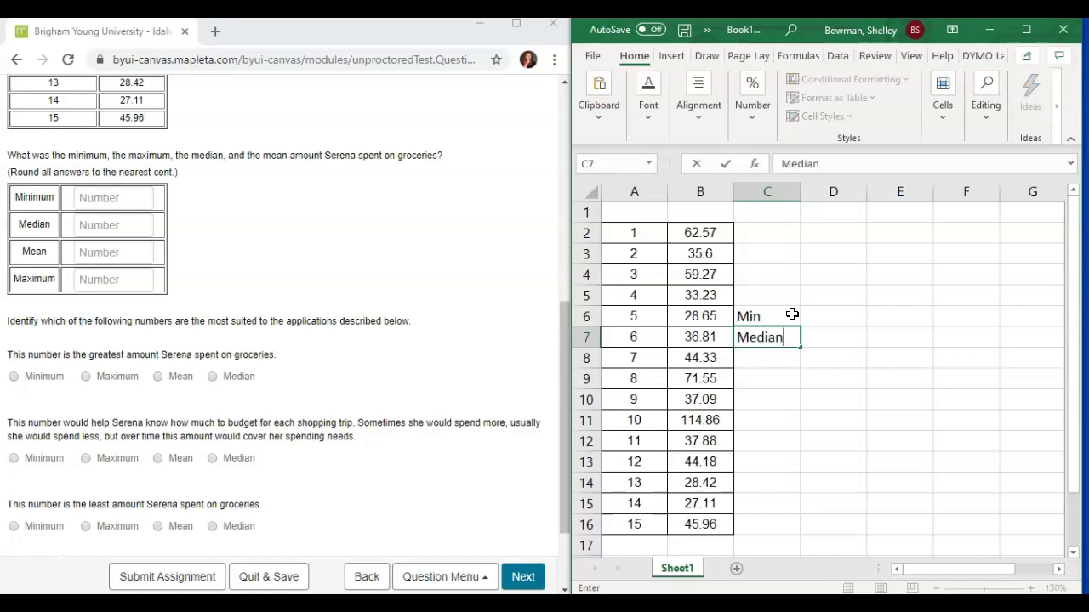
pyautogui.press('Return')
pyautogui.write('Mean')
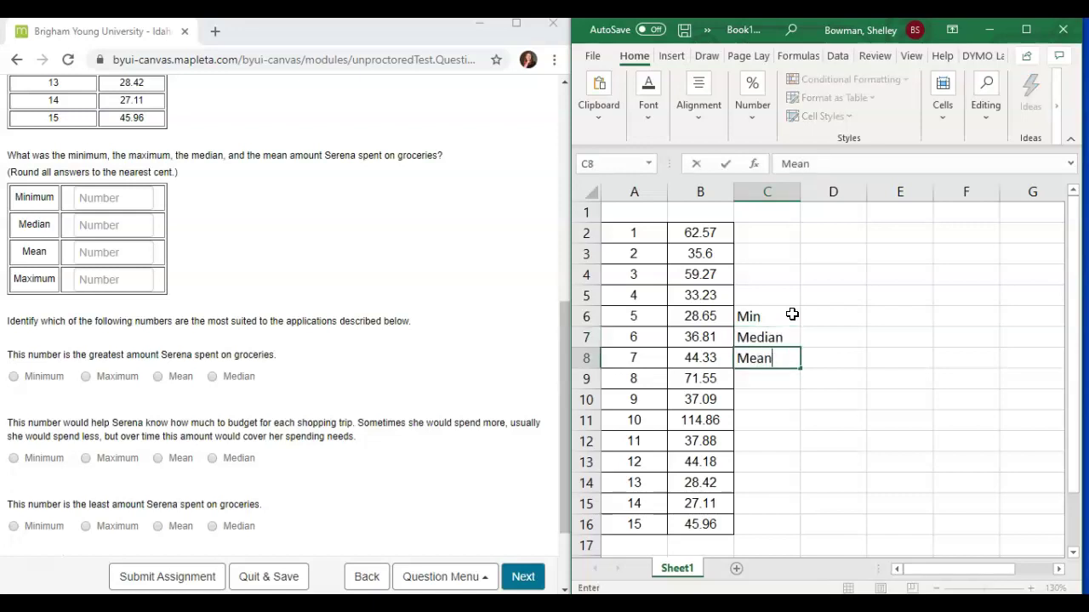
pyautogui.press('Return')
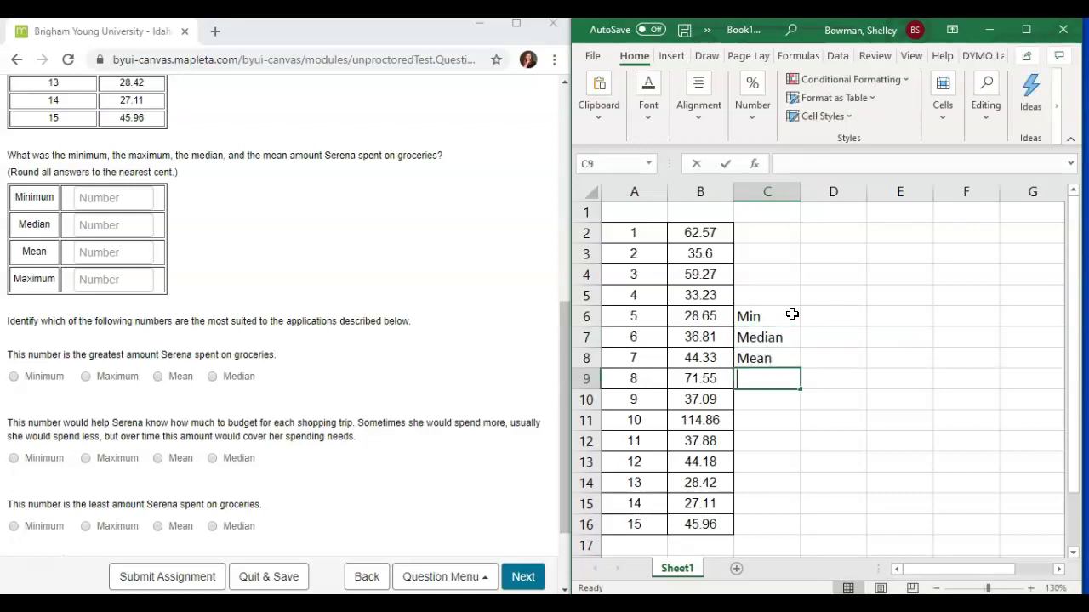
pyautogui.write('Max')
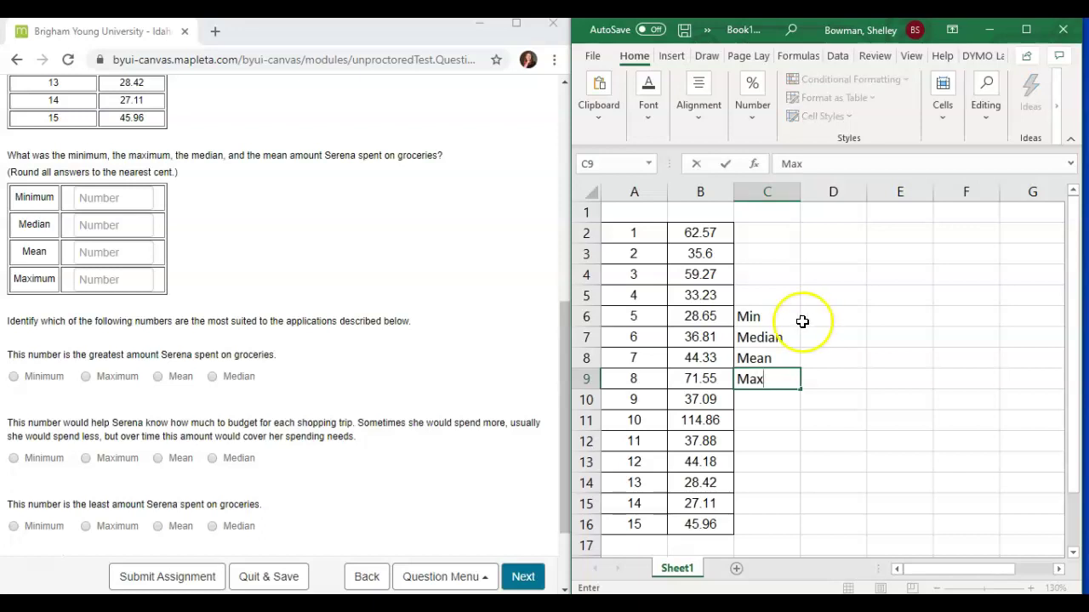
# Calculate the minimum amount in cell D6 with the MIN function over B2:B16
pyautogui.click(814, 318)
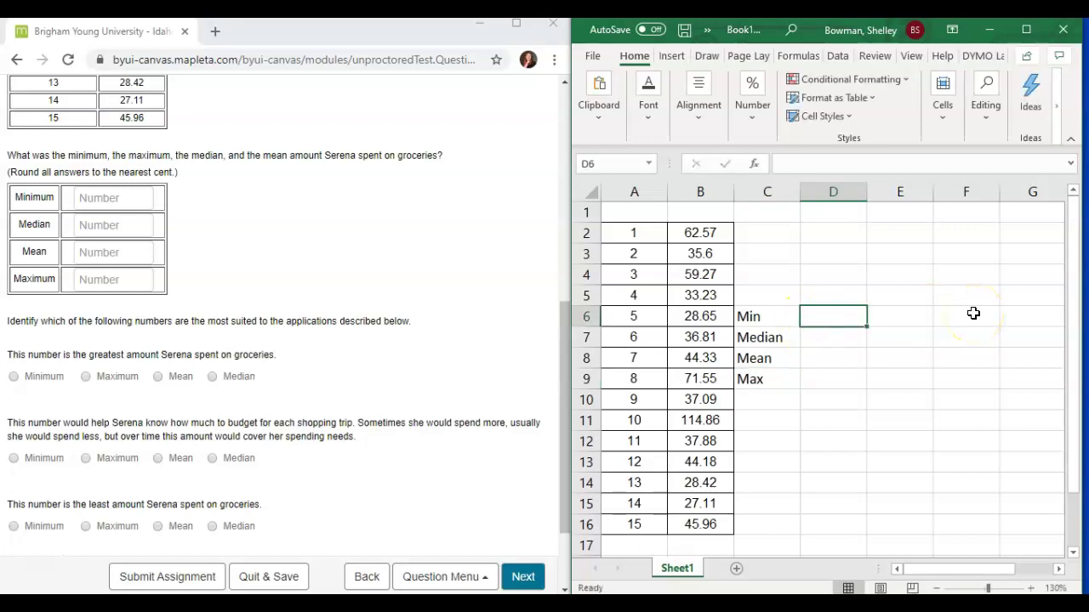
pyautogui.write('=')
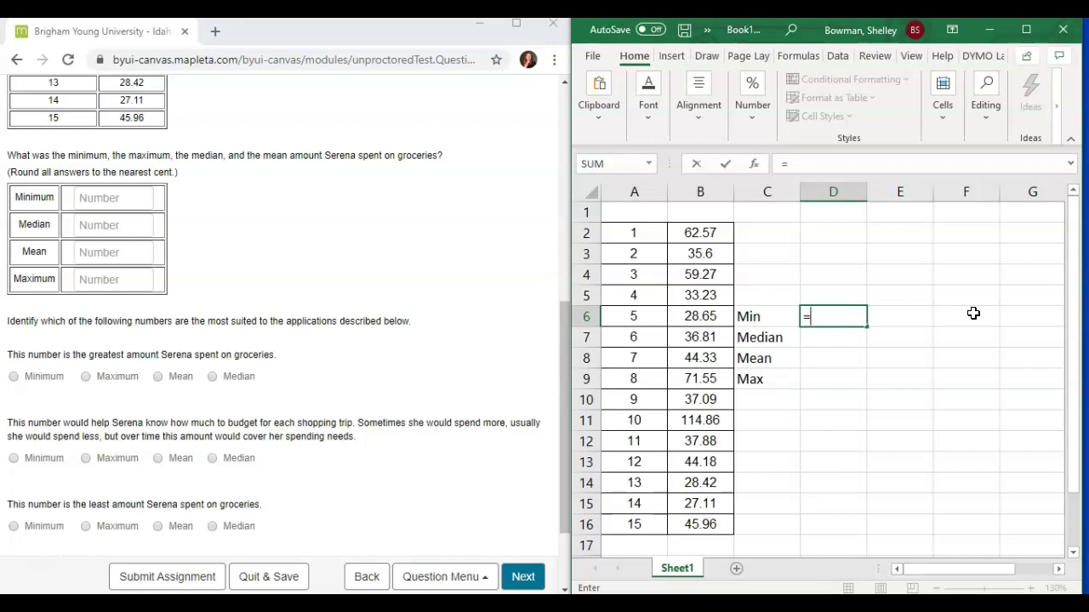
pyautogui.write('min(')
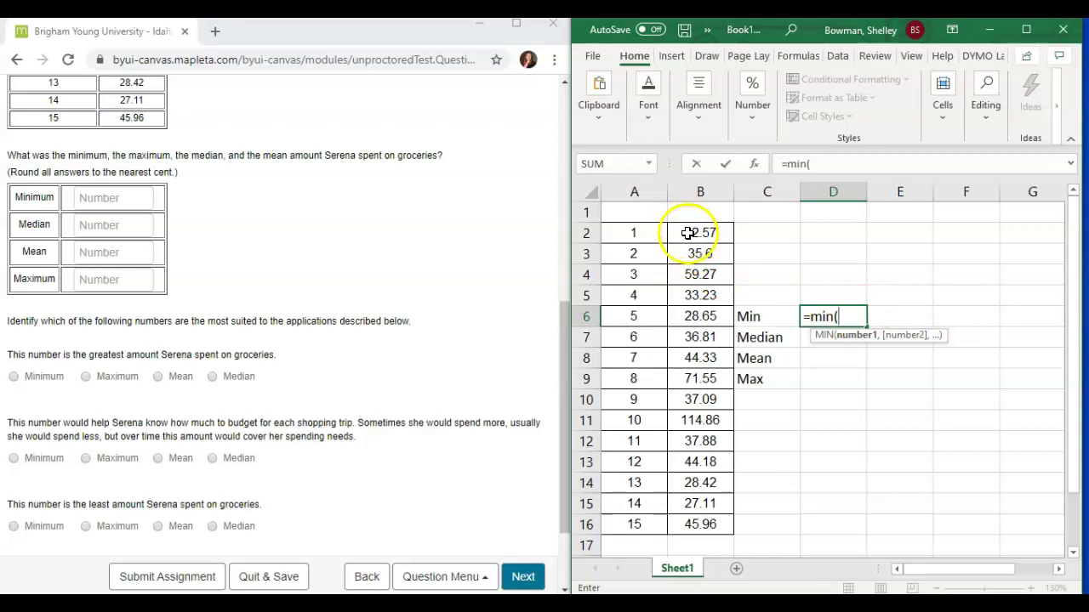
pyautogui.moveTo(687, 232); pyautogui.dragTo(705, 525)
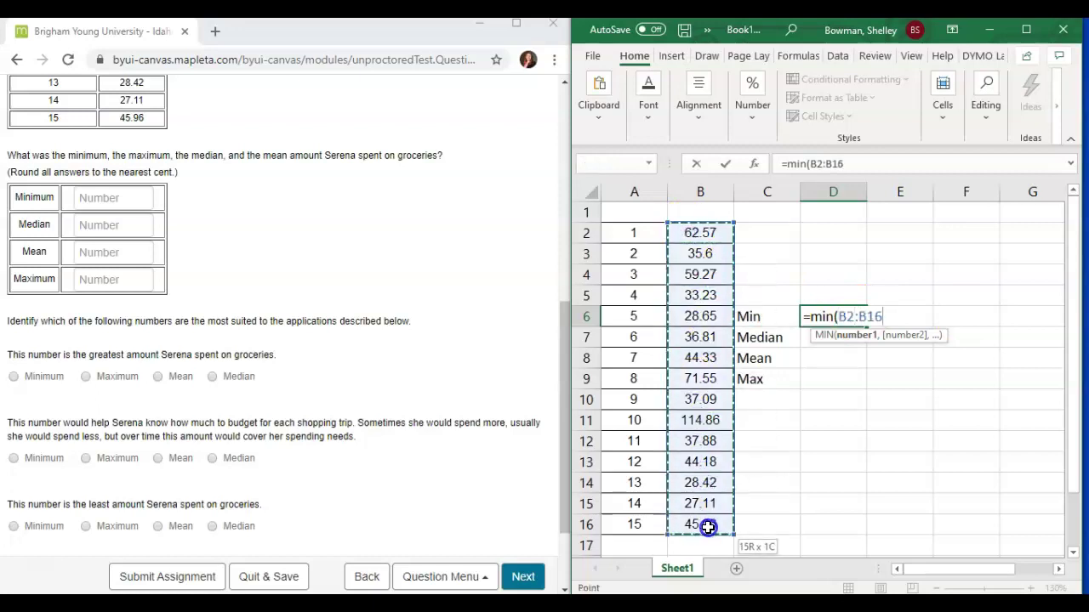
pyautogui.press('Return')
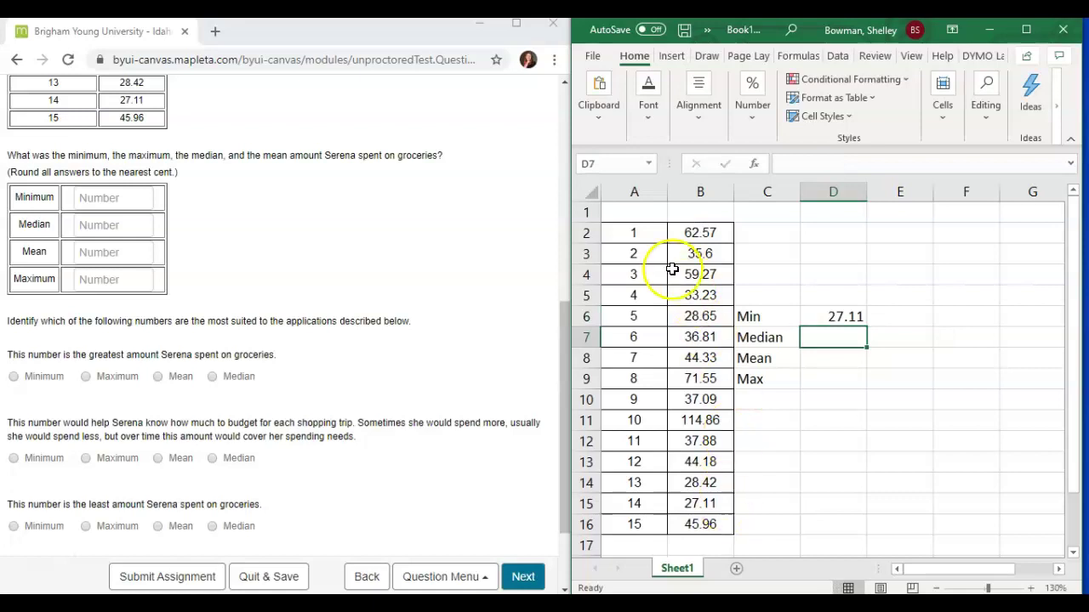
# Calculate the median amount in cell D7 with the MEDIAN function over B2:B16
pyautogui.doubleClick(802, 337)
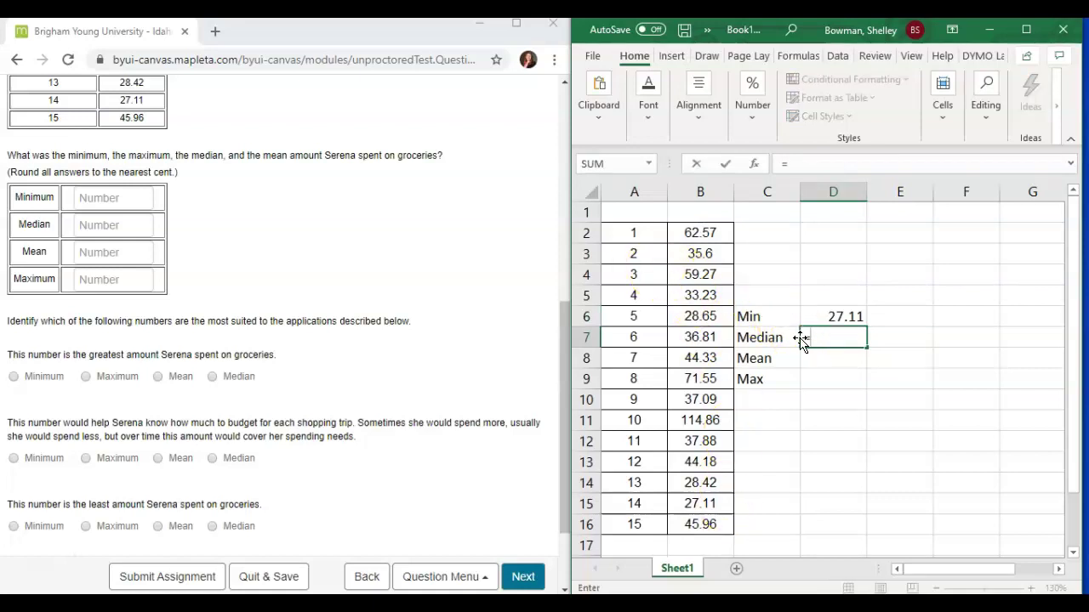
pyautogui.write('=median(')
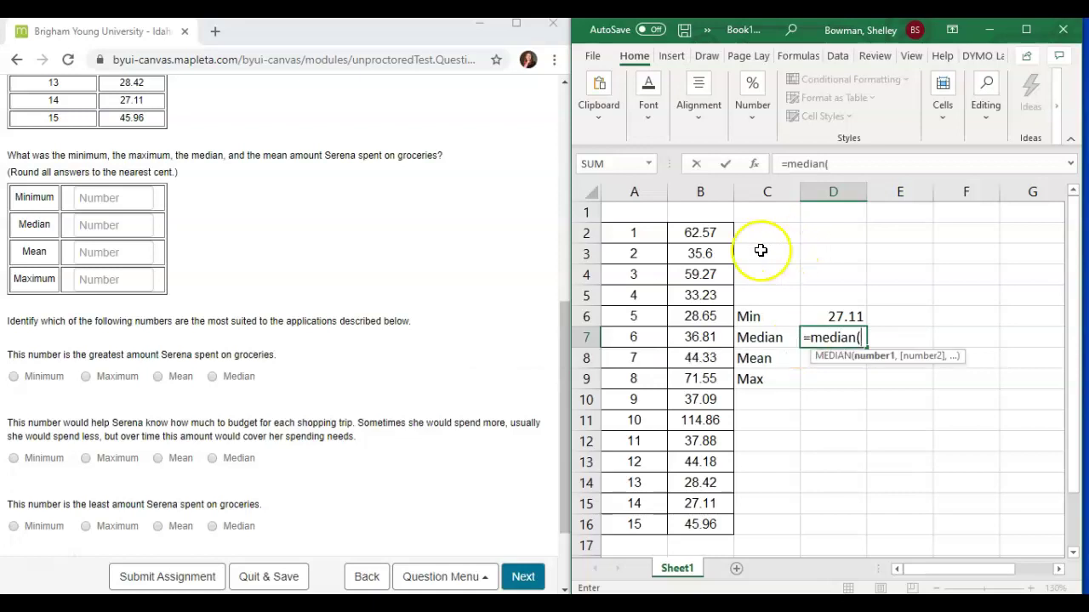
pyautogui.moveTo(703, 232); pyautogui.dragTo(711, 527)
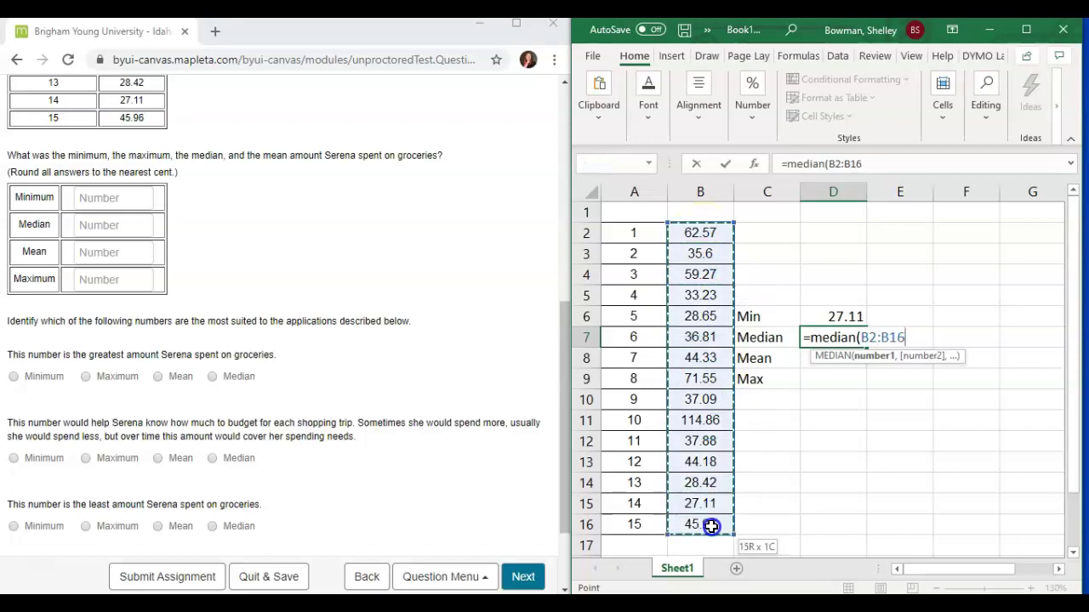
pyautogui.press('Return')
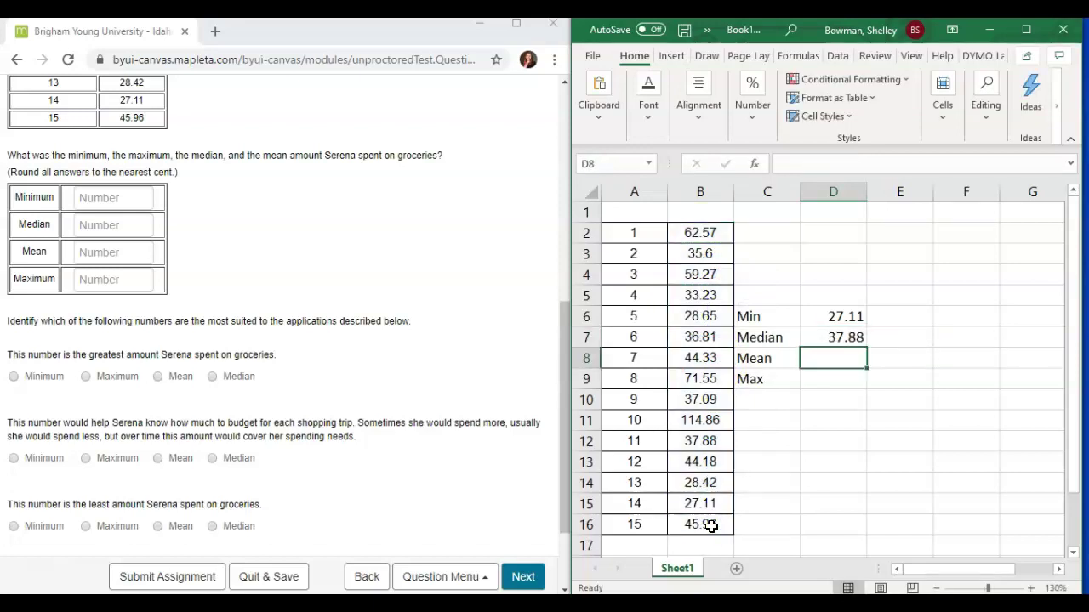
# Calculate the mean amount in cell D8 with the AVERAGE function over B2:B16
pyautogui.write('=')
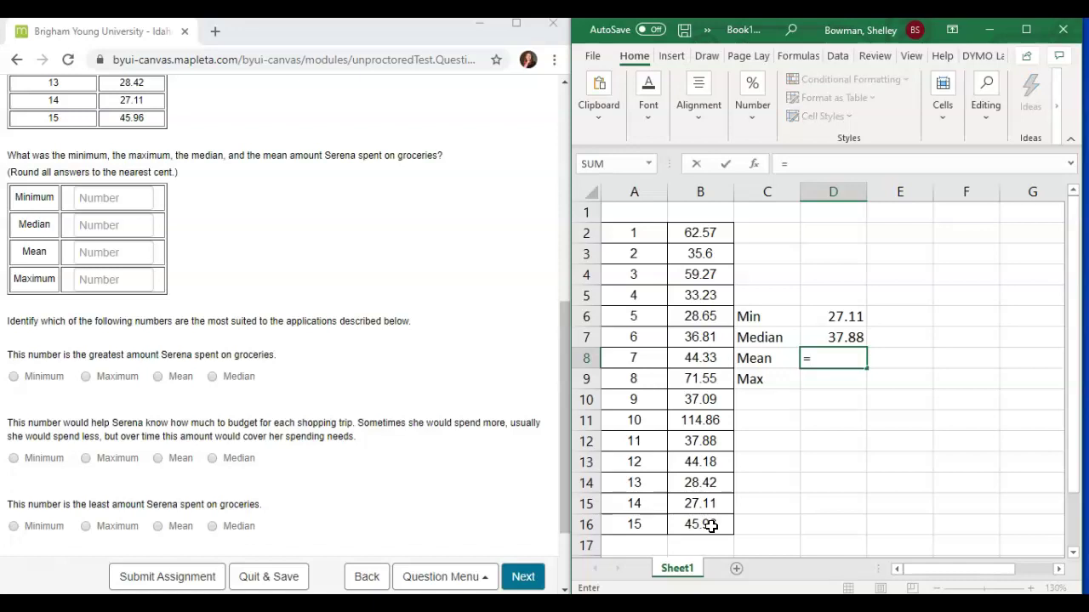
pyautogui.write('average')
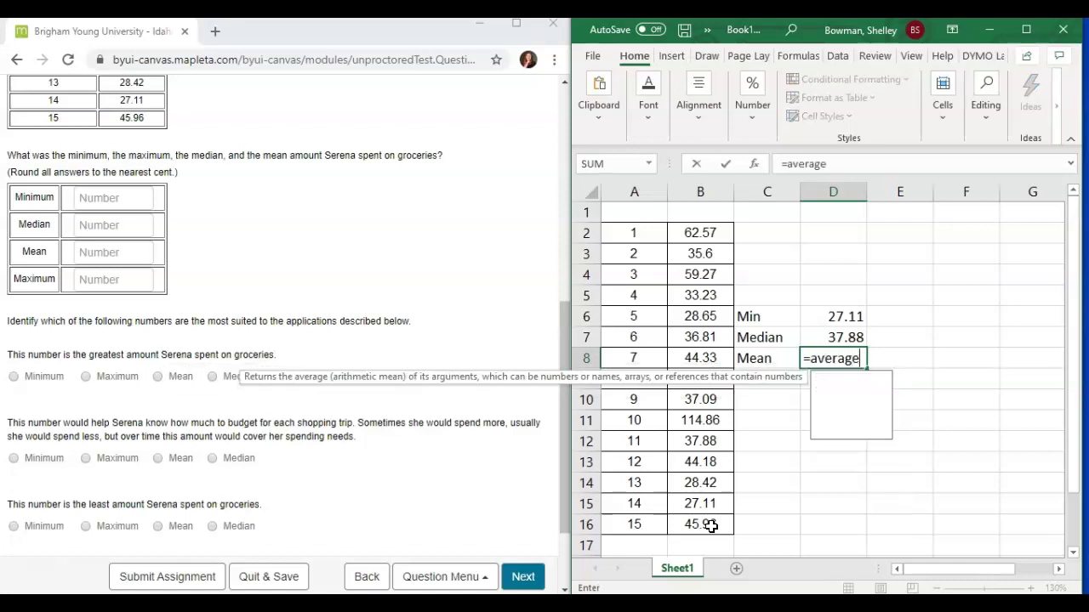
pyautogui.write('(')
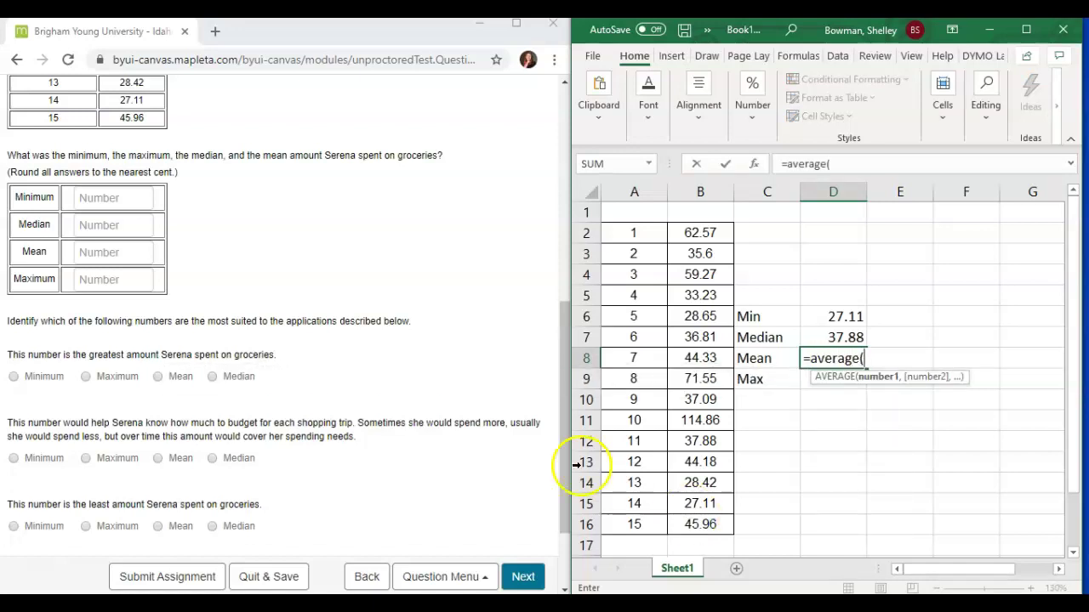
pyautogui.moveTo(692, 233); pyautogui.dragTo(698, 524)
pyautogui.press('Return')
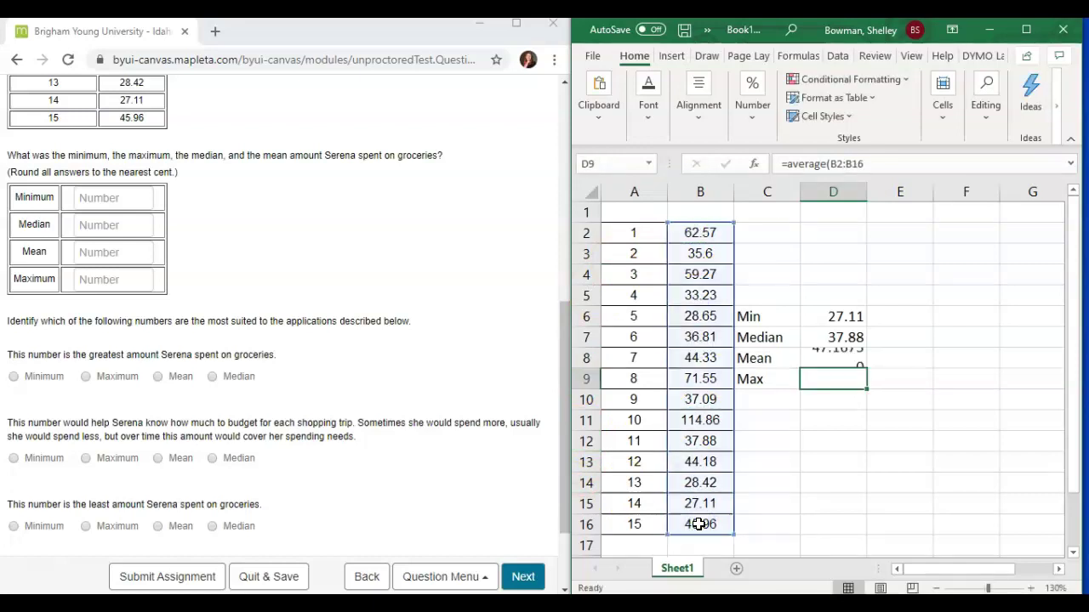
# Calculate the maximum amount in cell D9 with the MAX function over B2:B16
pyautogui.write('=')
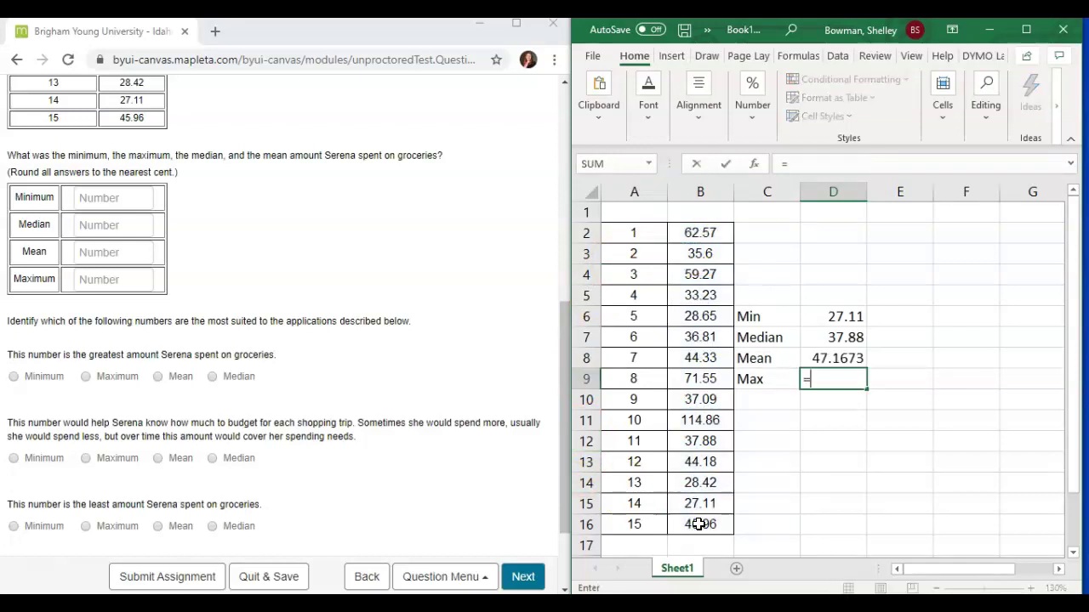
pyautogui.write('ma')
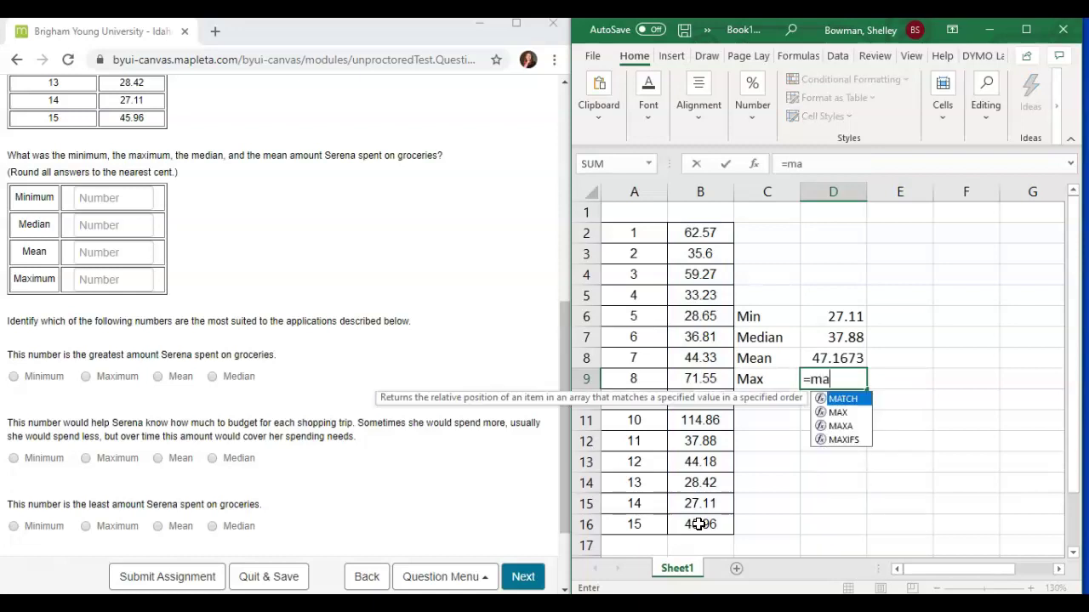
pyautogui.write('x(')
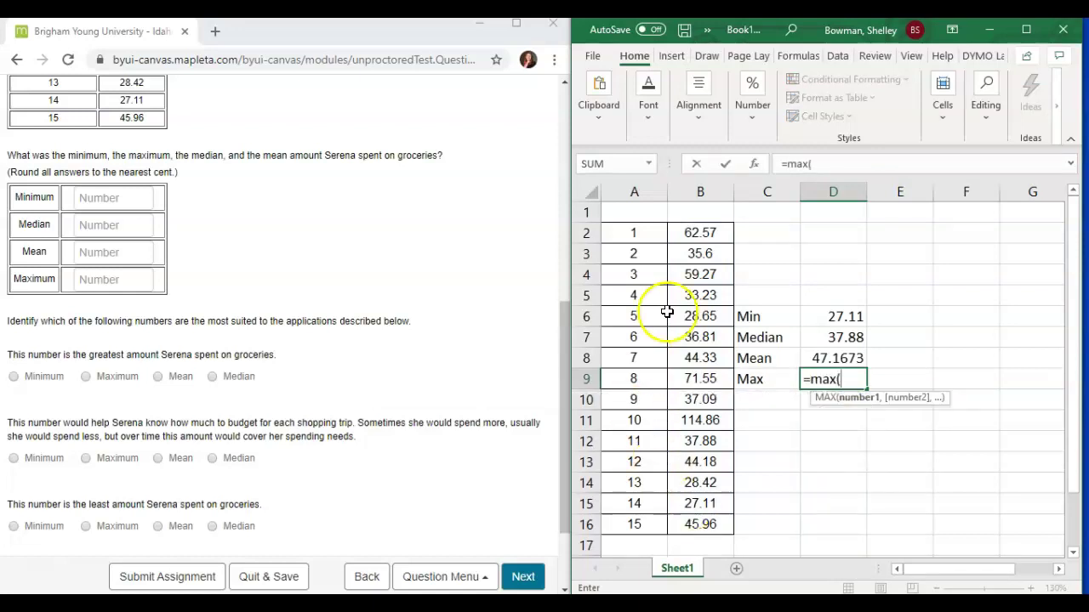
pyautogui.moveTo(699, 233); pyautogui.dragTo(700, 523)
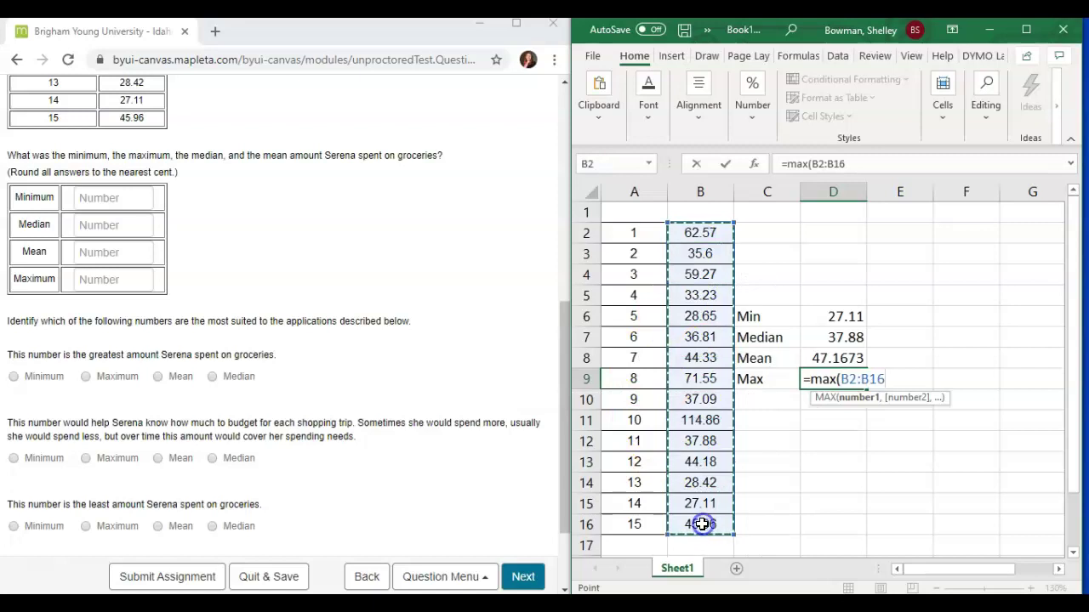
pyautogui.press('Return')
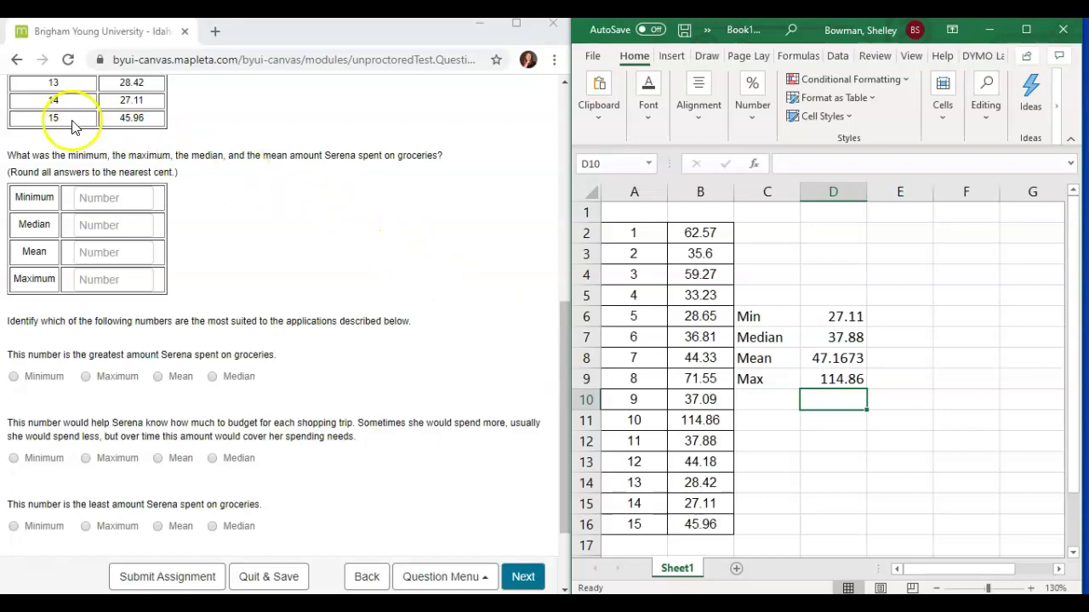
# Fill in the homework answers in the browser: Minimum 27.11, Median 37.88, Mean 47.17 and Maximum 114.86
pyautogui.click(113, 198)
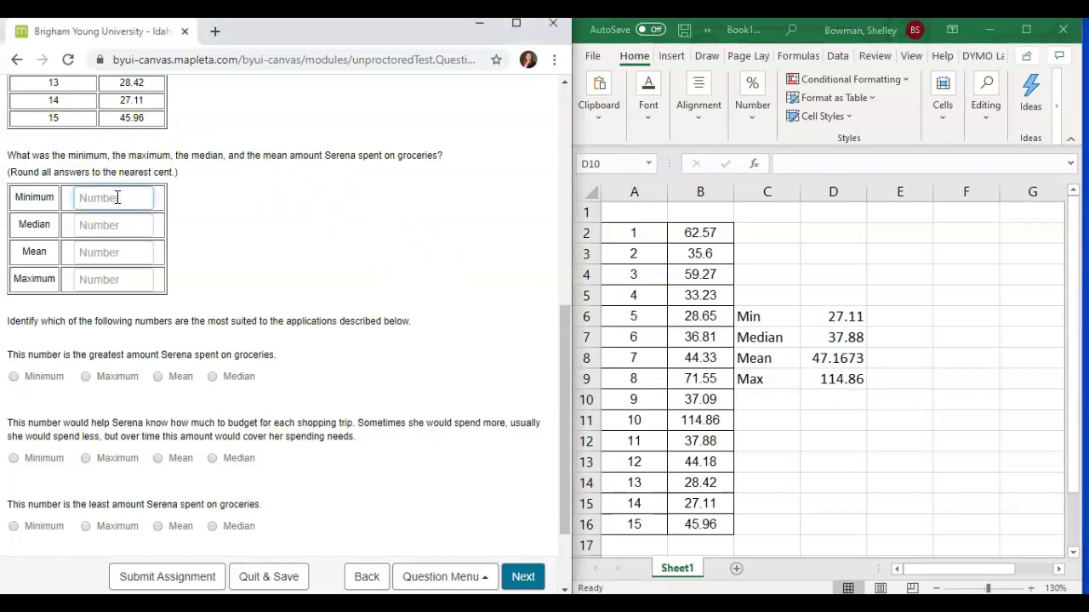
pyautogui.write('27.11')
pyautogui.click(114, 225)
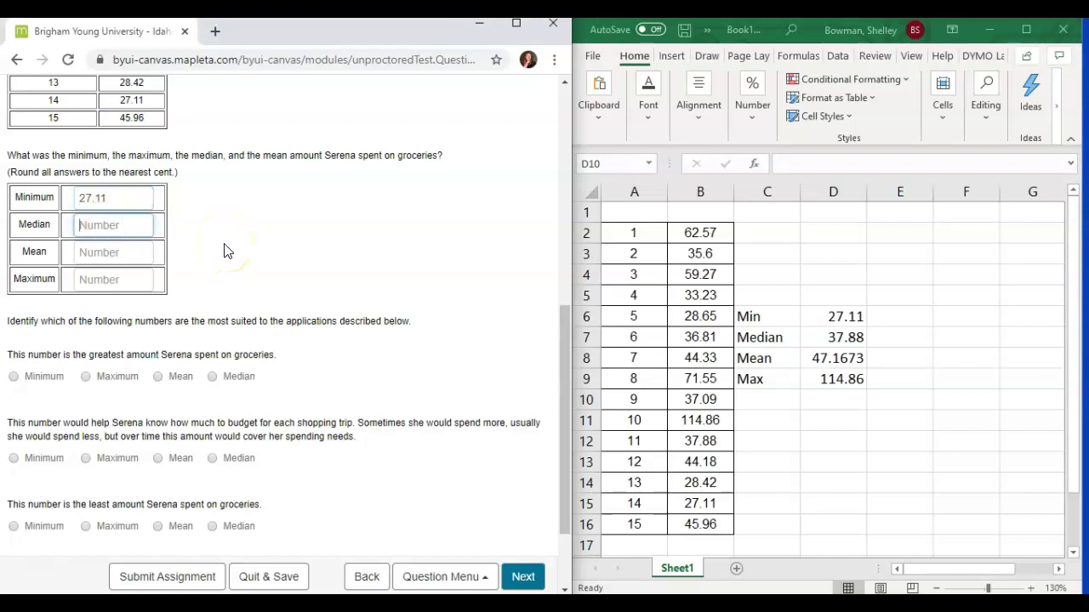
pyautogui.write('37.88')
pyautogui.click(106, 251)
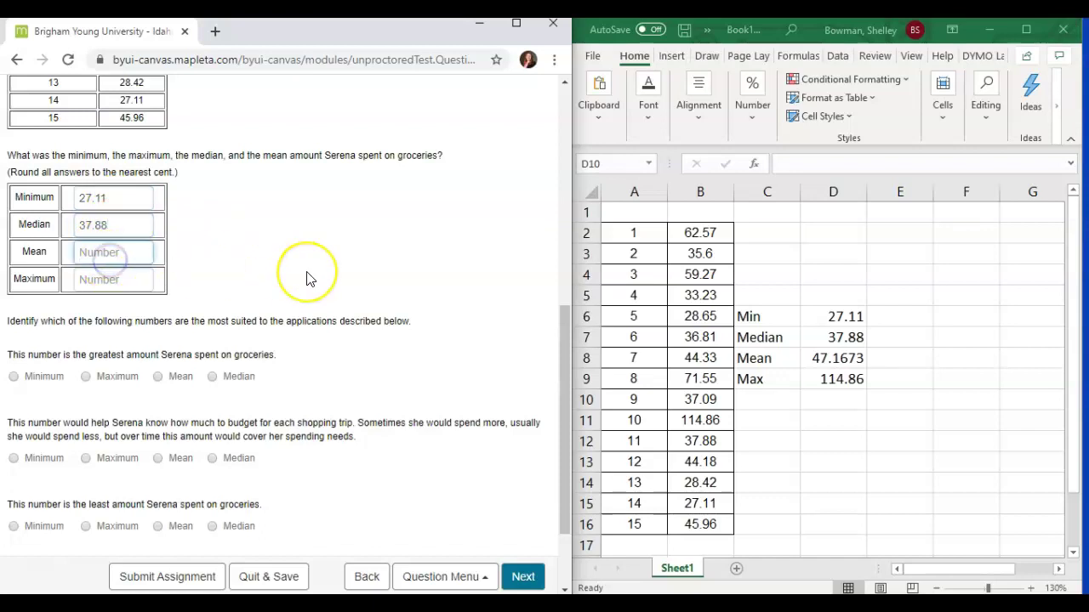
pyautogui.write('47.17')
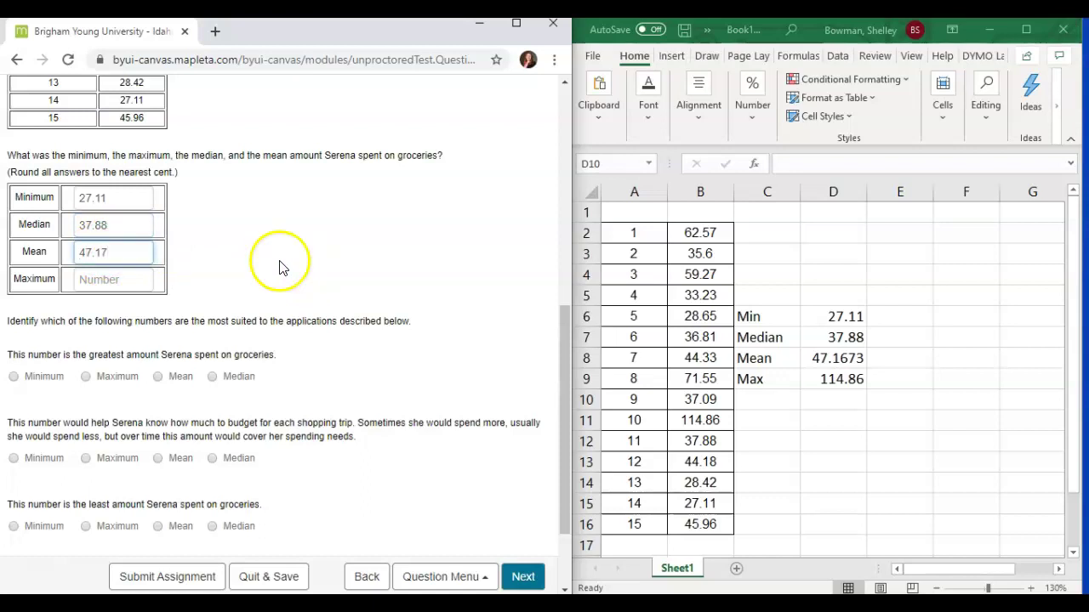
pyautogui.click(100, 281)
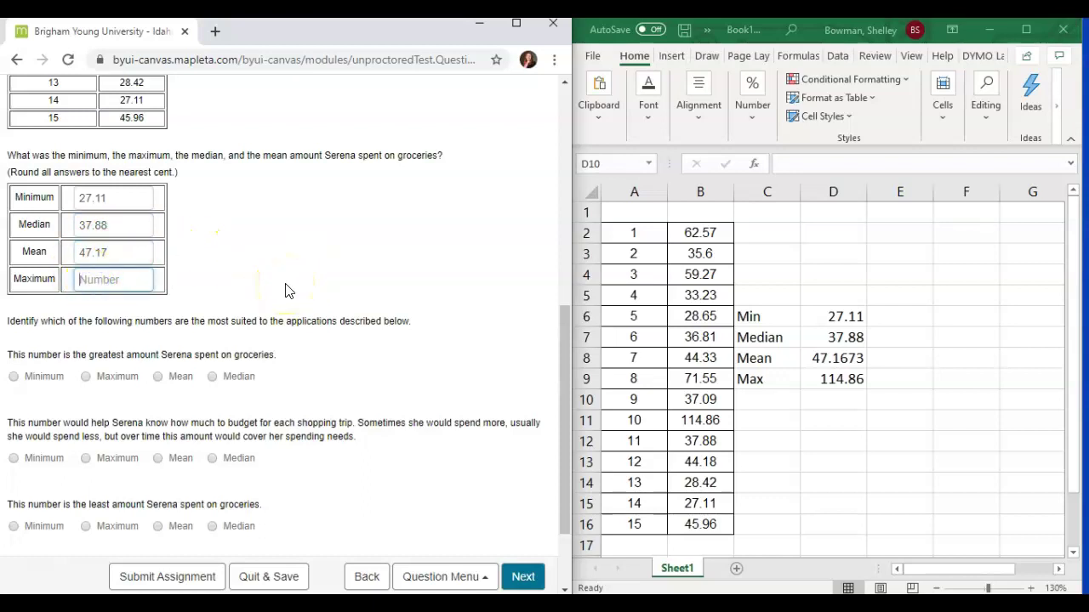
pyautogui.write('114.86')
# Answer the application questions with Maximum for greatest amount, Mean for trip budget, Minimum for least amount and Median for typical spending
pyautogui.scroll(-3, 286, 291)
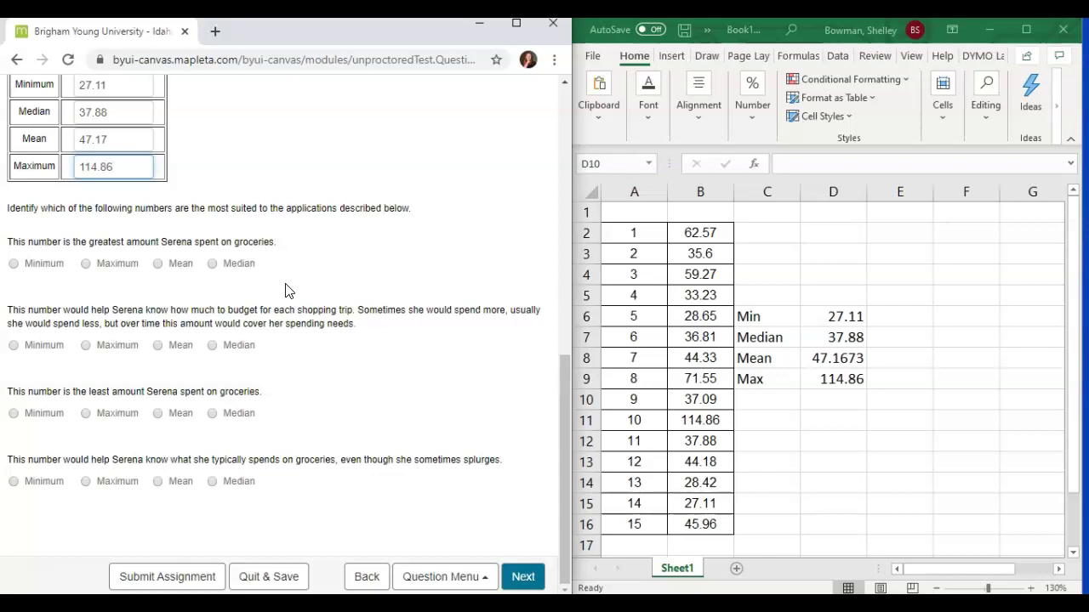
pyautogui.click(86, 266)
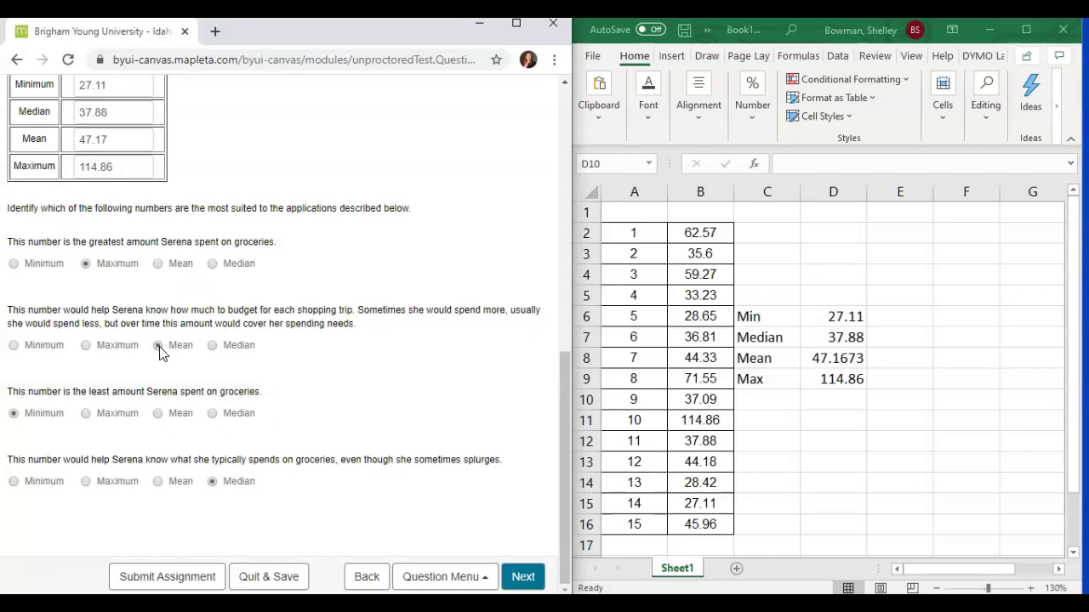
pyautogui.click(68, 413)
# Check the Question 4 answers with How Did I Do? and review the grading of each response
pyautogui.scroll(7, 213, 489)
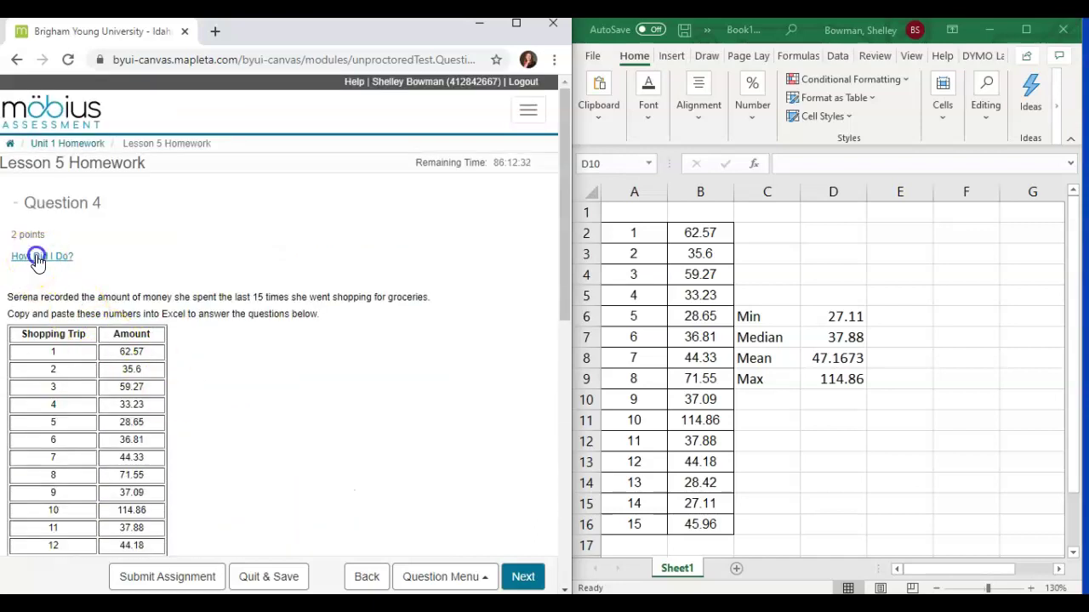
pyautogui.scroll(-8, 110, 319)
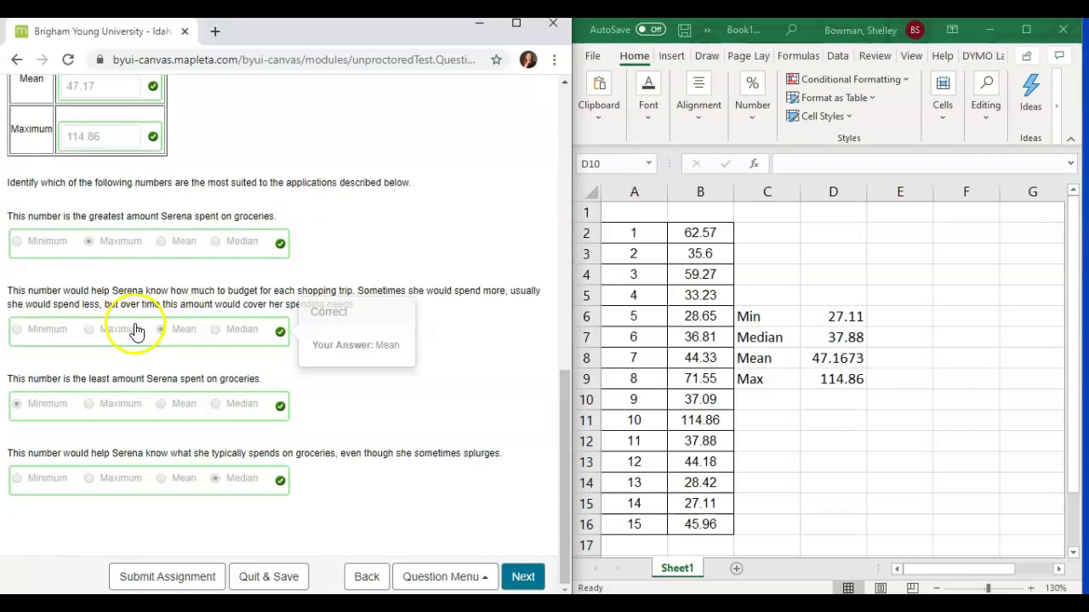
pyautogui.scroll(-1, 137, 365)
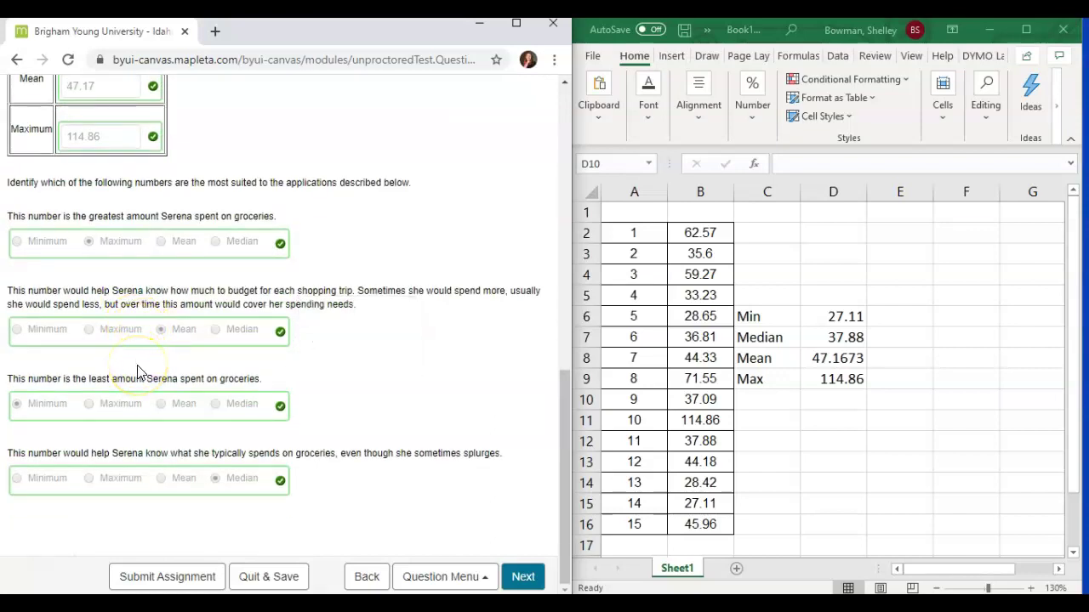